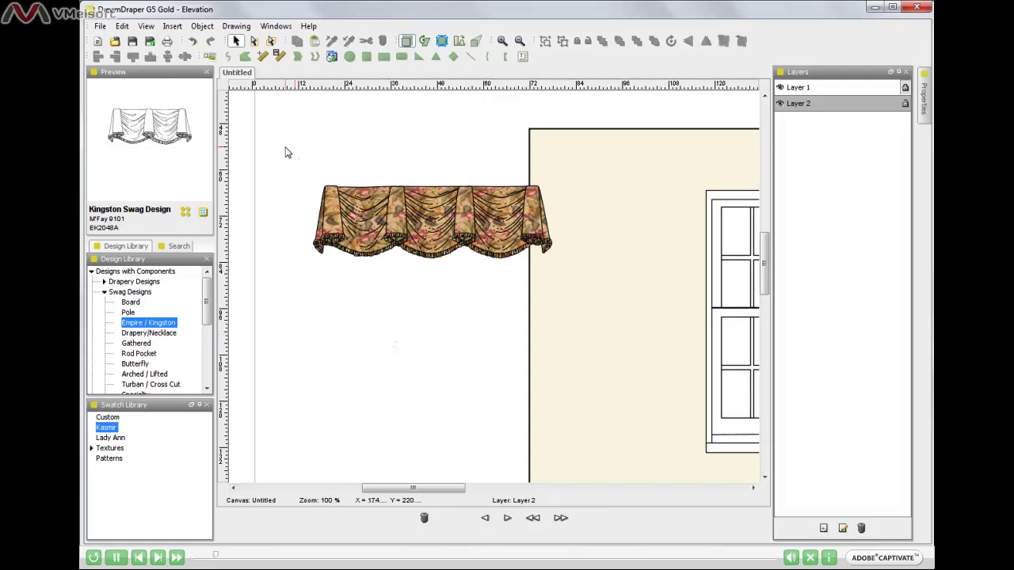
Step: Select all the swag and jabot components of the floral valance and group them into one object
{"action": "left_click_drag", "start_coordinate": [286, 147], "coordinate": [583, 315]}
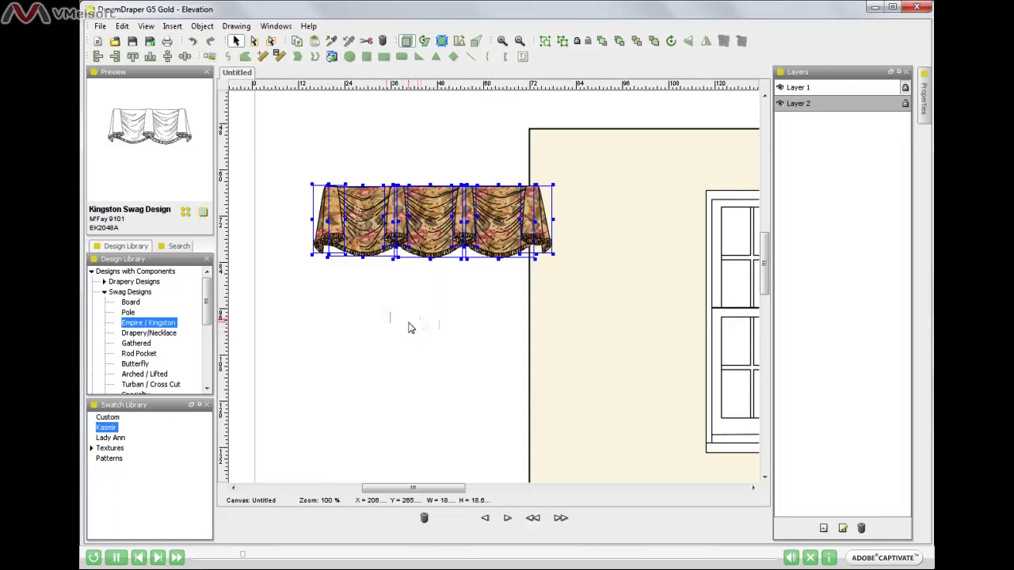
{"action": "left_click", "coordinate": [410, 328]}
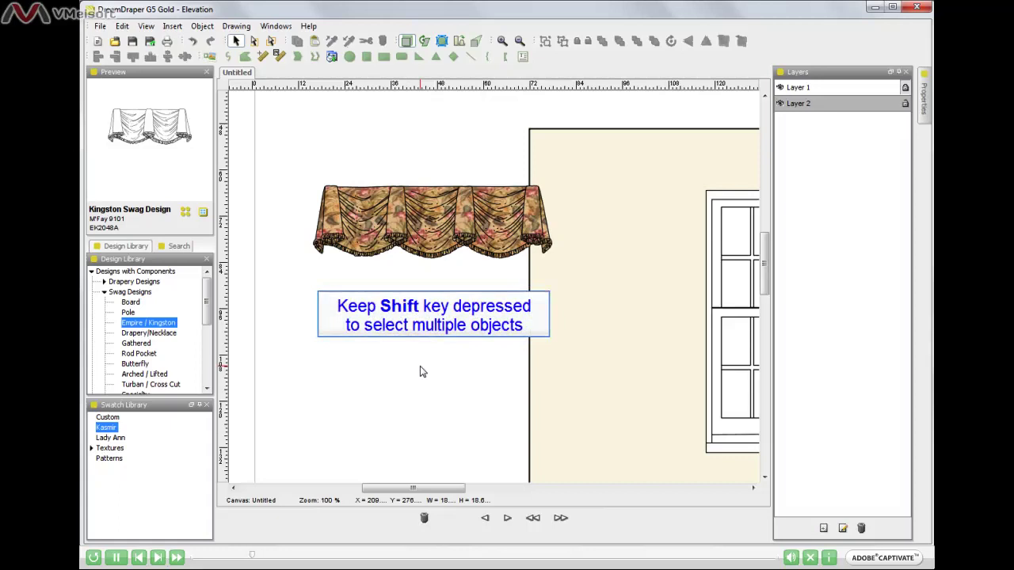
{"action": "left_click", "coordinate": [334, 222]}
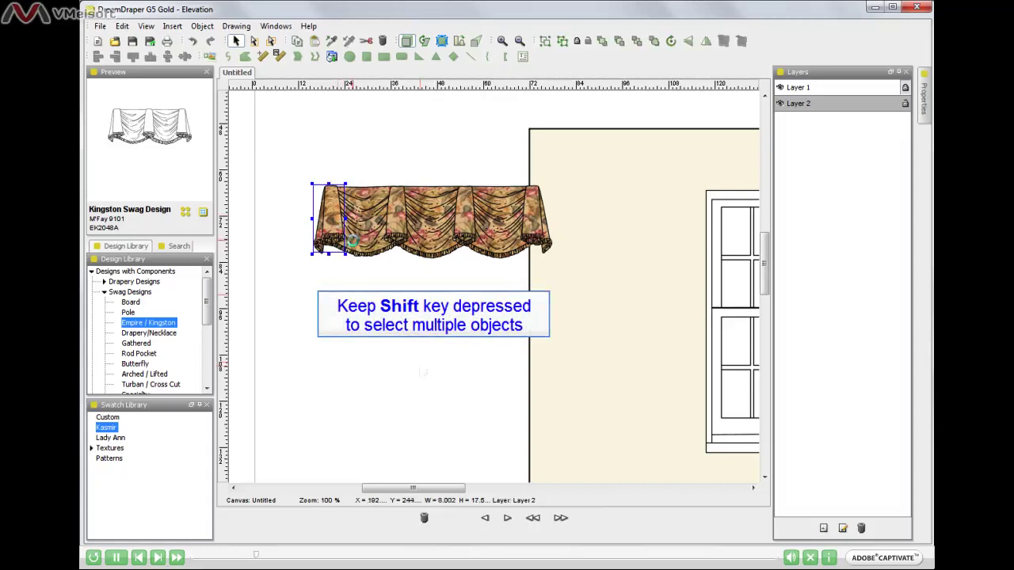
{"action": "left_click", "coordinate": [369, 196], "text": "shift"}
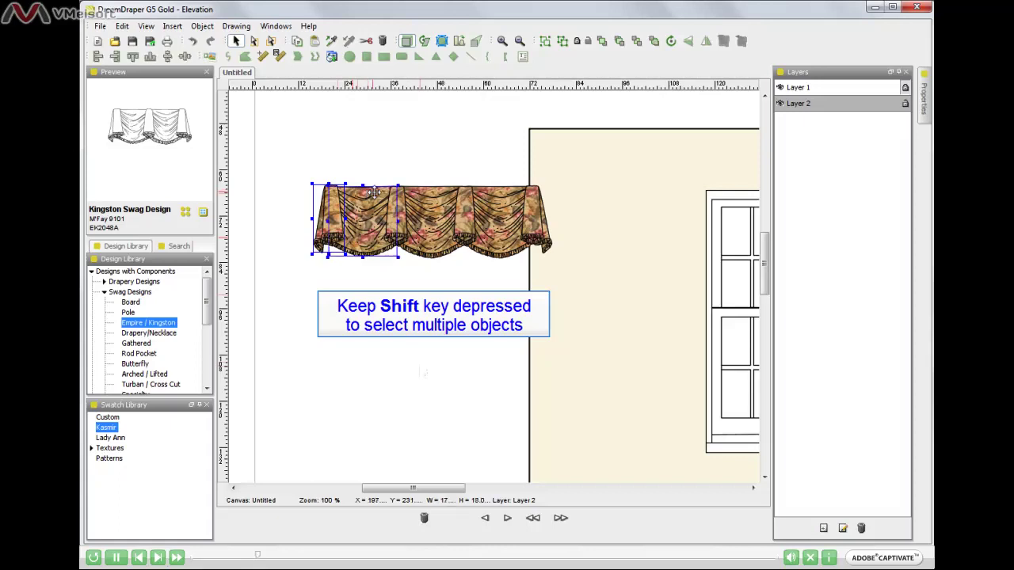
{"action": "left_click", "coordinate": [432, 198], "text": "shift"}
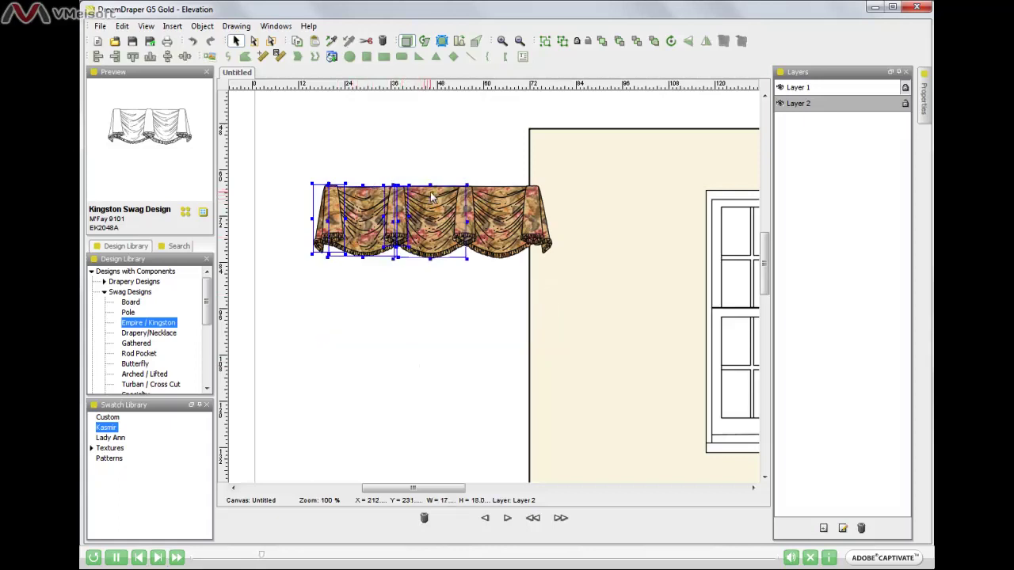
{"action": "left_click", "coordinate": [470, 206], "text": "shift"}
{"action": "left_click", "coordinate": [501, 196], "text": "shift"}
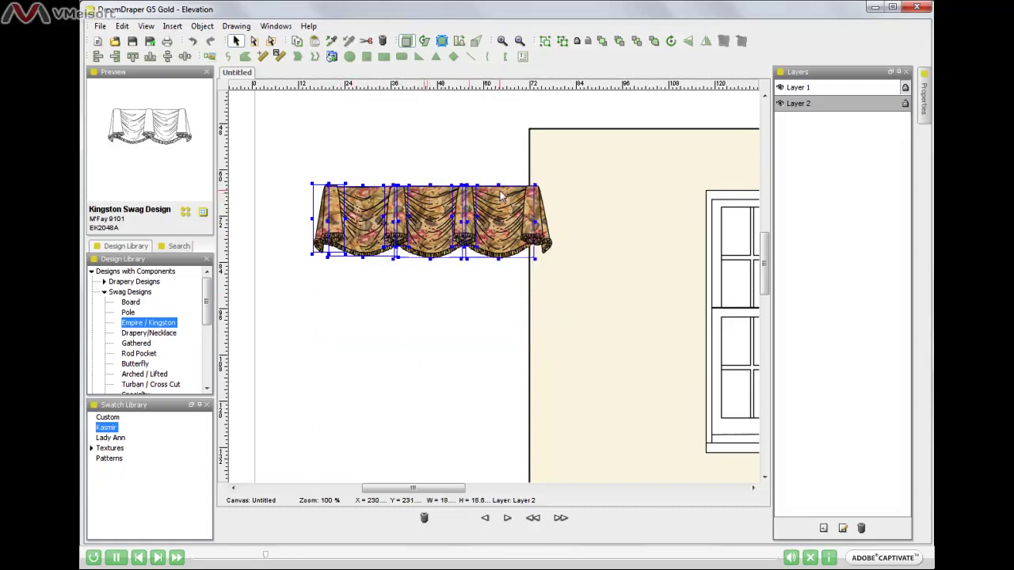
{"action": "left_click", "coordinate": [540, 214], "text": "shift"}
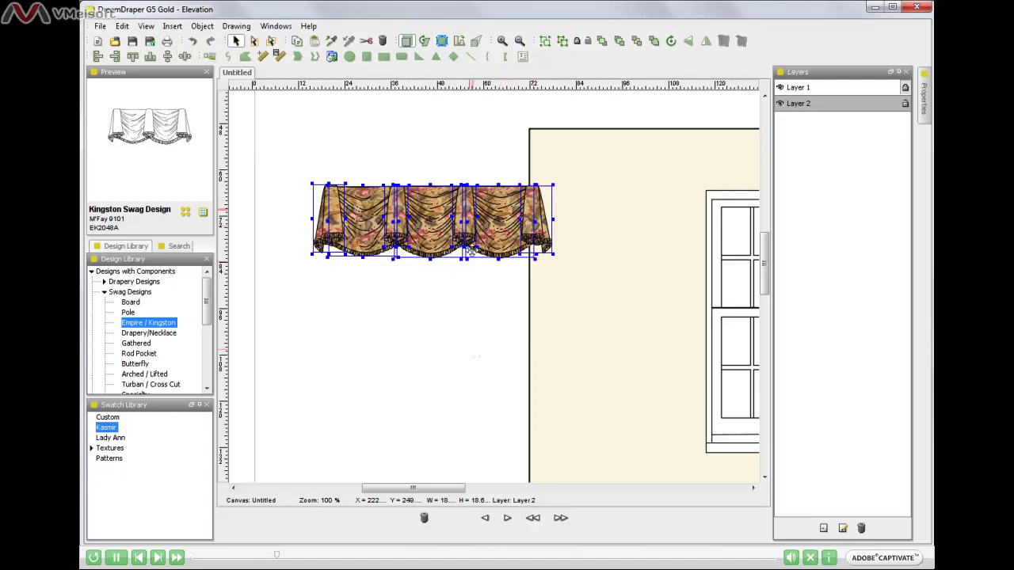
{"action": "left_click", "coordinate": [545, 44]}
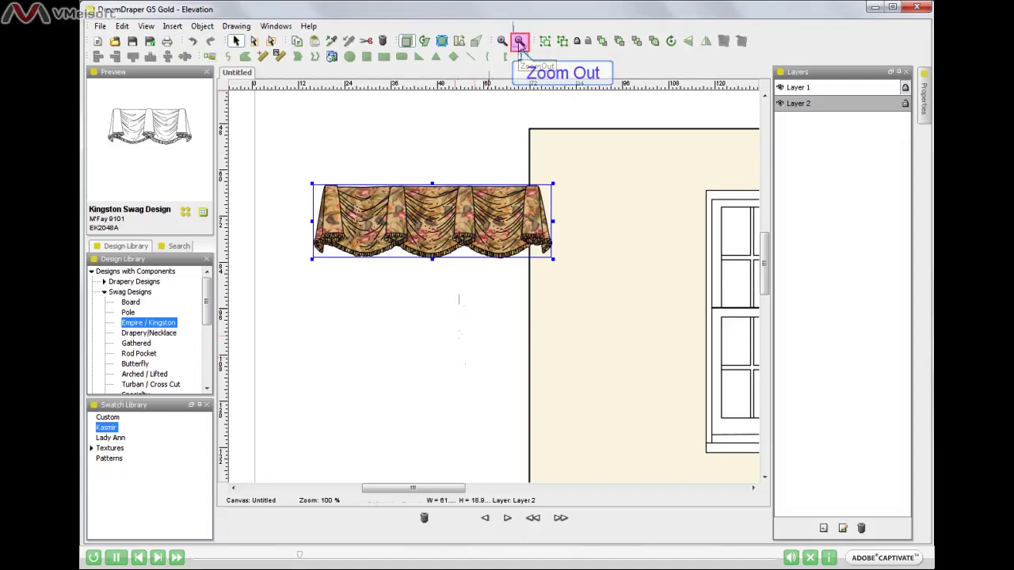
Step: Move the grouped floral valance onto the wall, over the upper left part of the triple window
{"action": "left_click", "coordinate": [520, 42]}
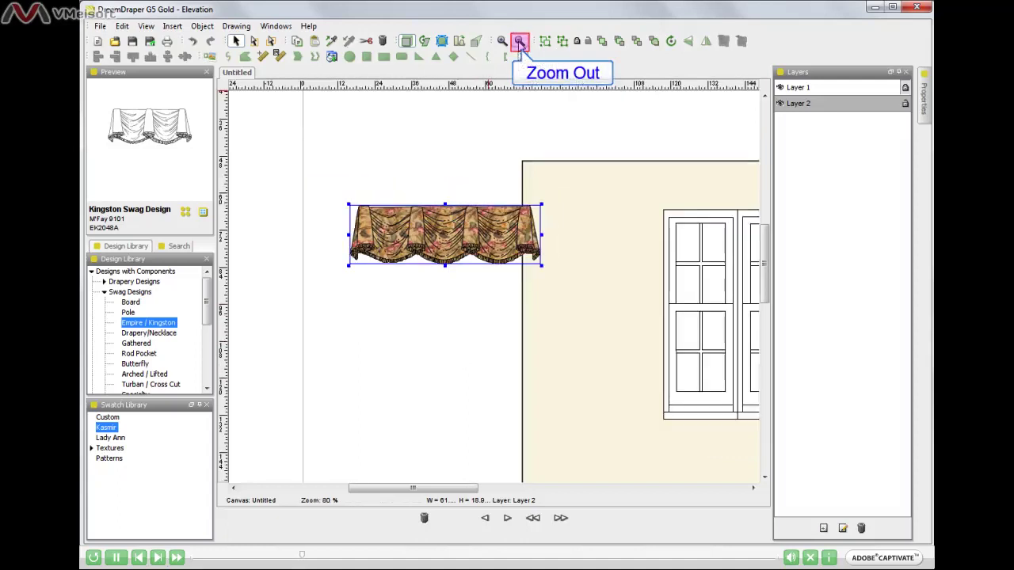
{"action": "left_click", "coordinate": [520, 41]}
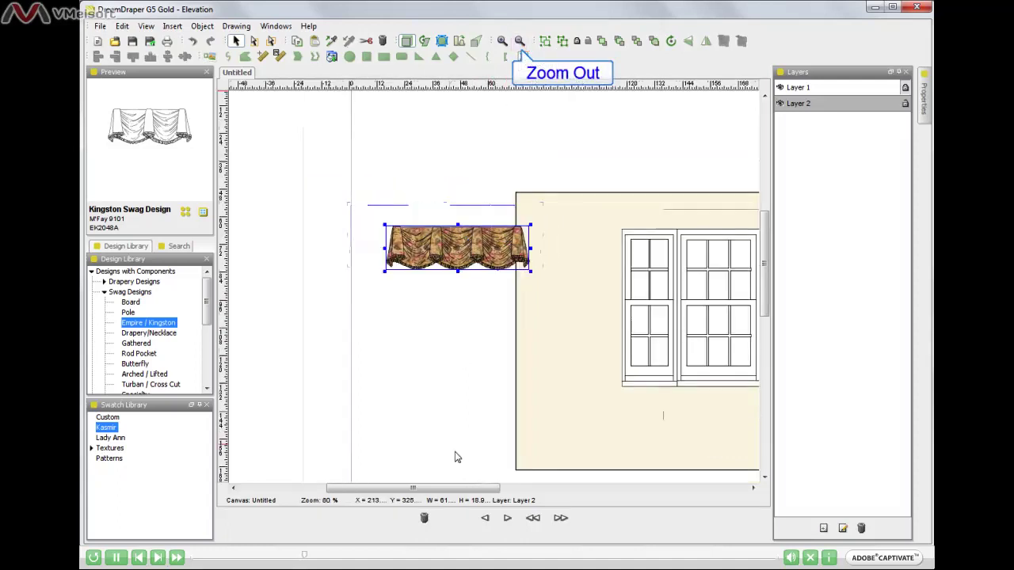
{"action": "left_click_drag", "start_coordinate": [434, 492], "coordinate": [508, 491]}
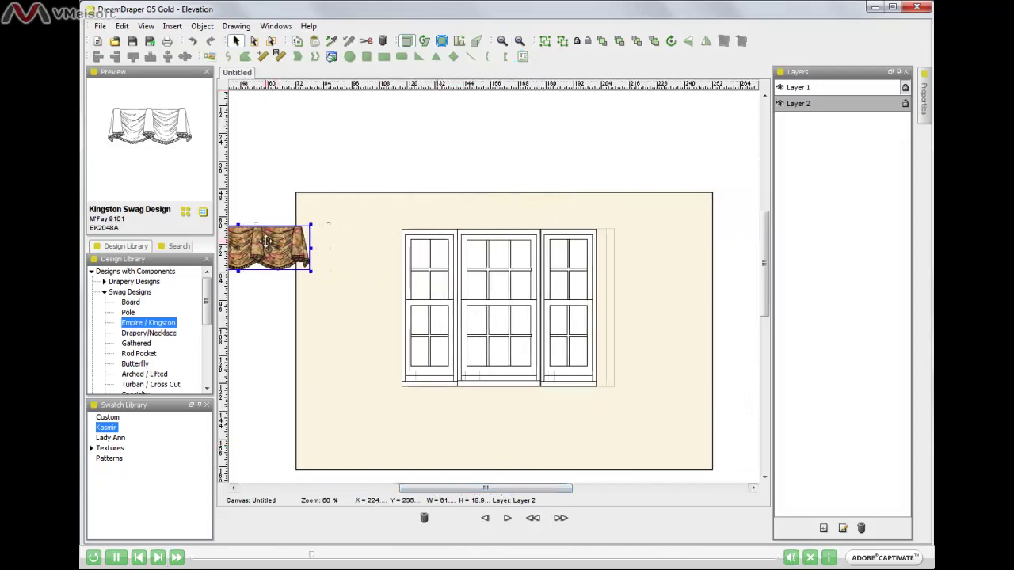
{"action": "left_click_drag", "start_coordinate": [267, 241], "coordinate": [491, 237]}
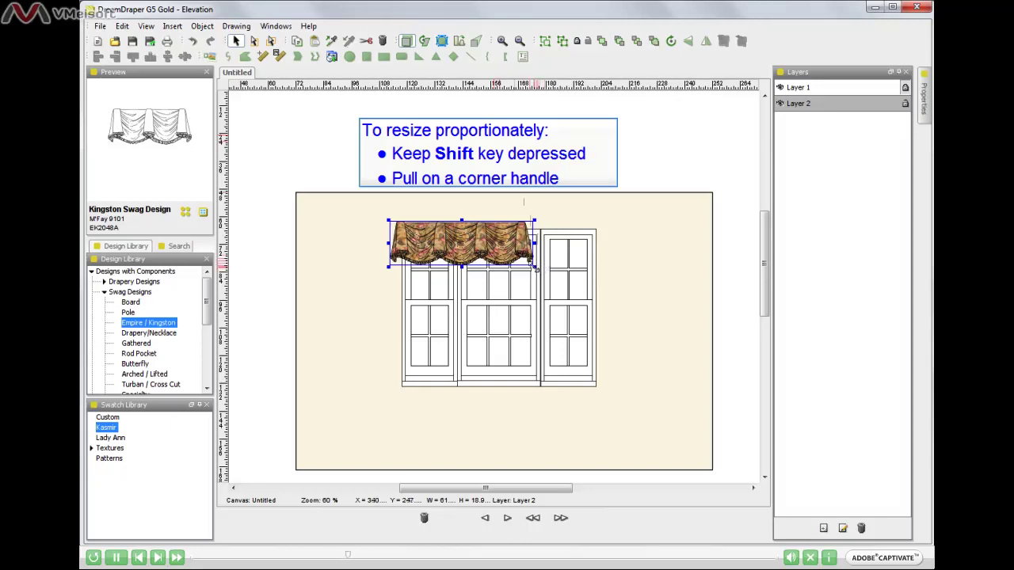
Step: Enlarge the valance proportionally to span the triple window, about 96 wide and 29.5 high, and deselect it
{"action": "left_click_drag", "start_coordinate": [535, 269], "coordinate": [612, 295], "text": "shift"}
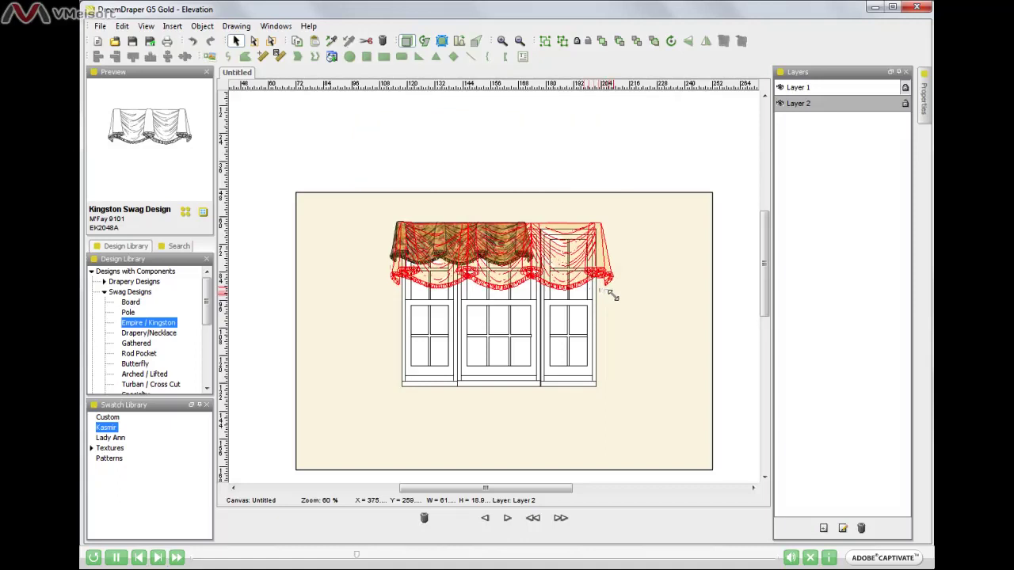
{"action": "left_click_drag", "start_coordinate": [613, 296], "coordinate": [612, 295], "text": "shift"}
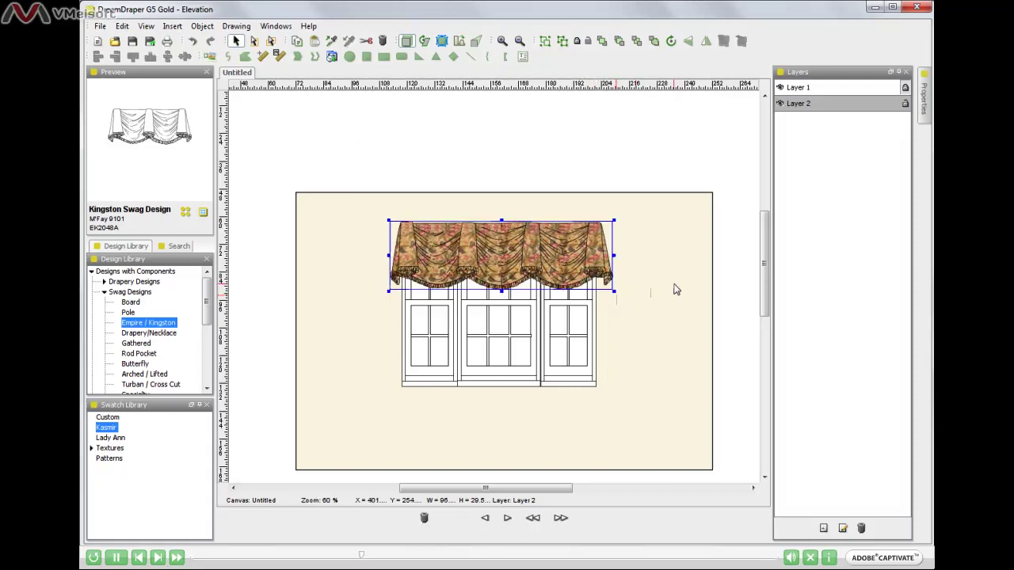
{"action": "left_click", "coordinate": [742, 263]}
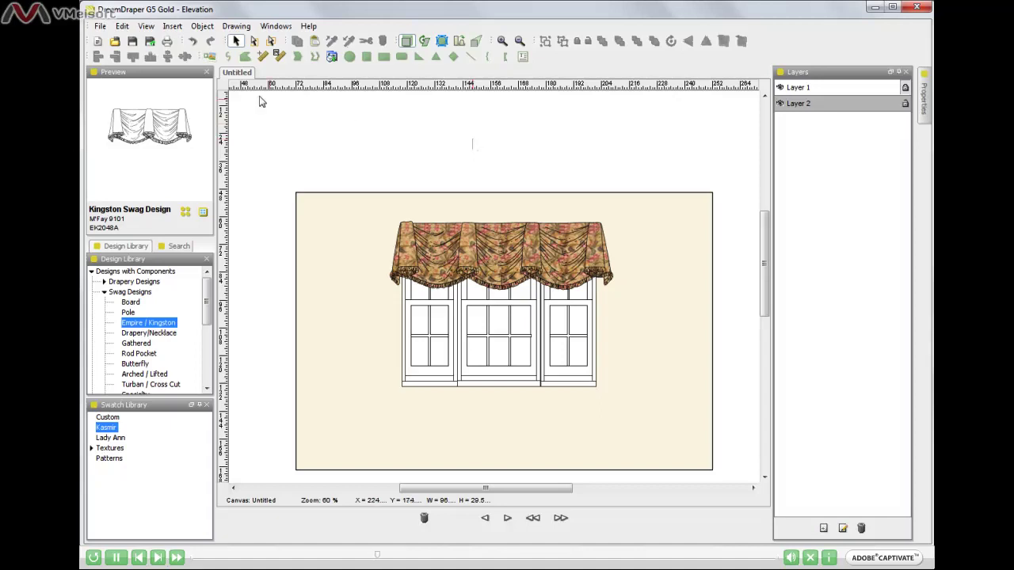
{"action": "left_click", "coordinate": [100, 27]}
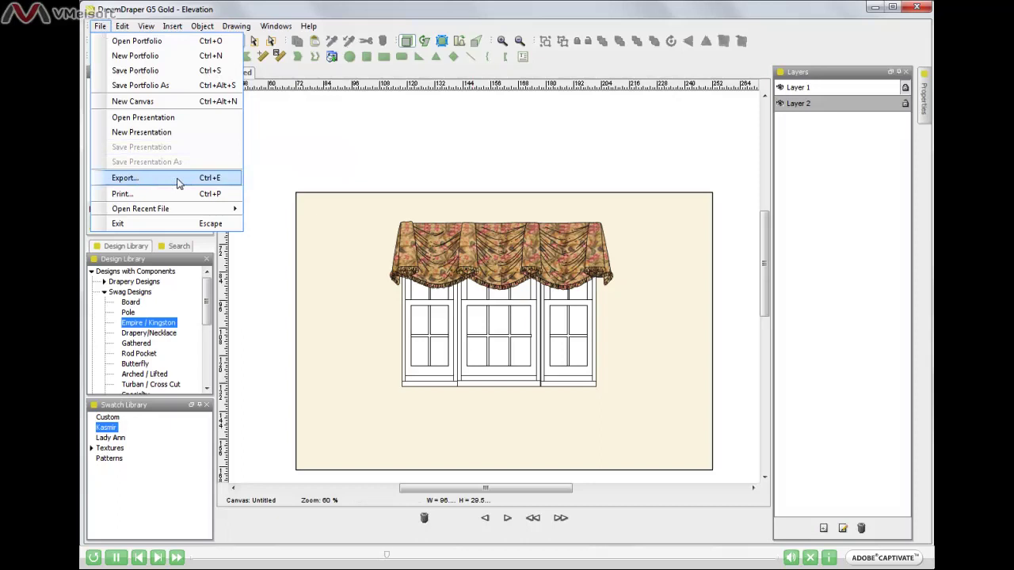
{"action": "left_click", "coordinate": [724, 351]}
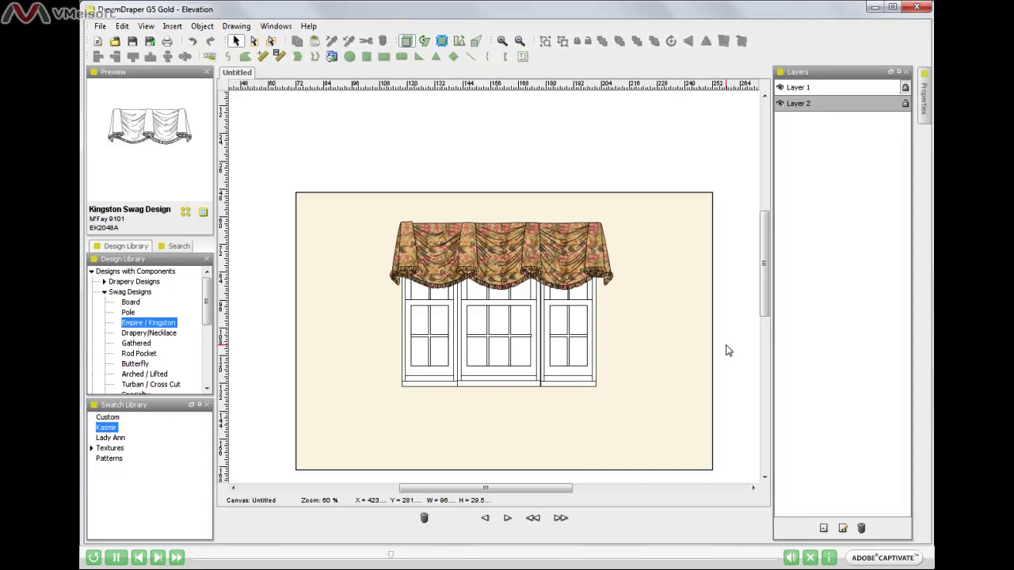
Step: Place the Roman shade design RM4006D from the Shade Designs category on the blank canvas beside the wall
{"action": "left_click", "coordinate": [520, 43]}
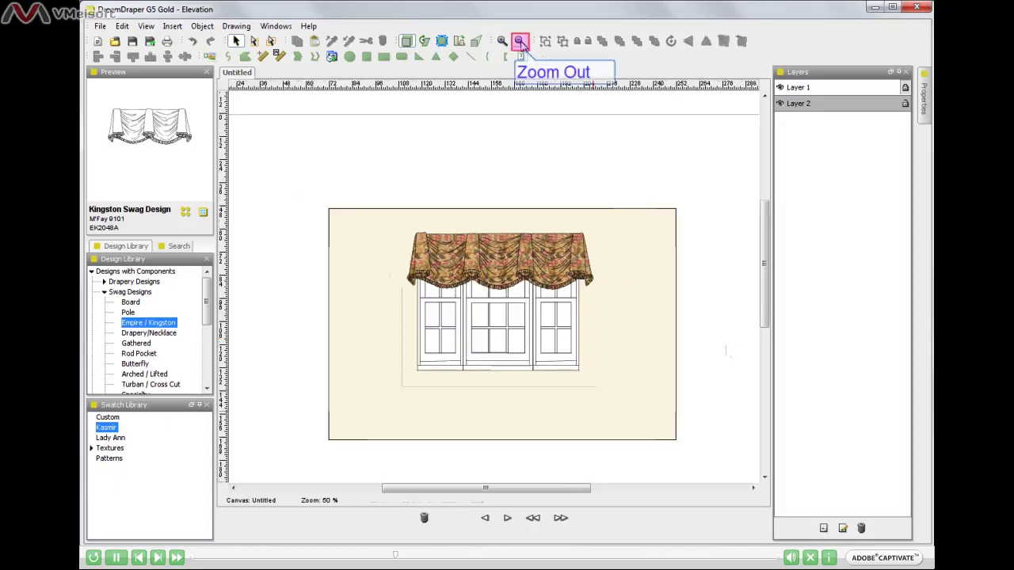
{"action": "left_click", "coordinate": [520, 43]}
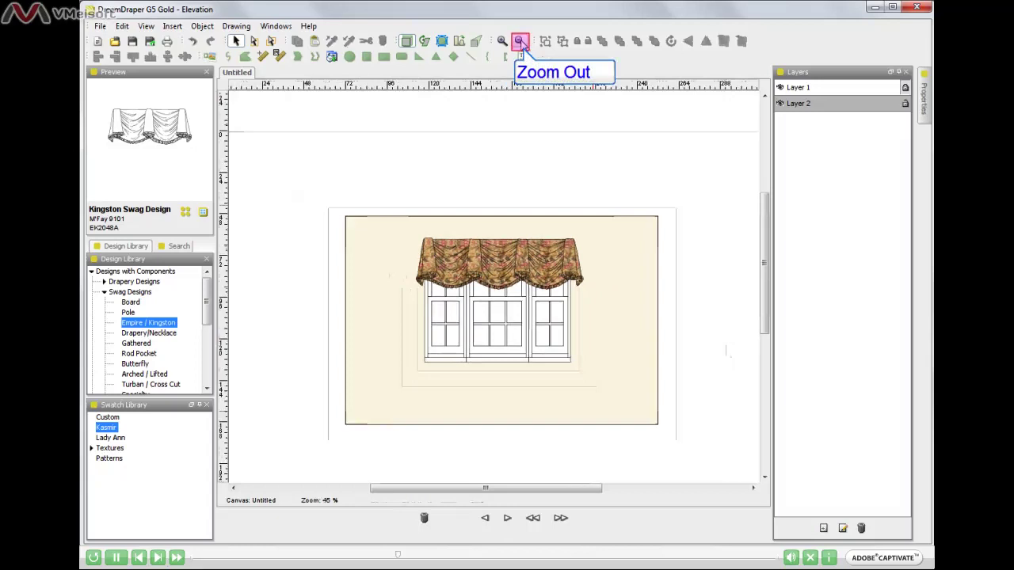
{"action": "left_click", "coordinate": [520, 43]}
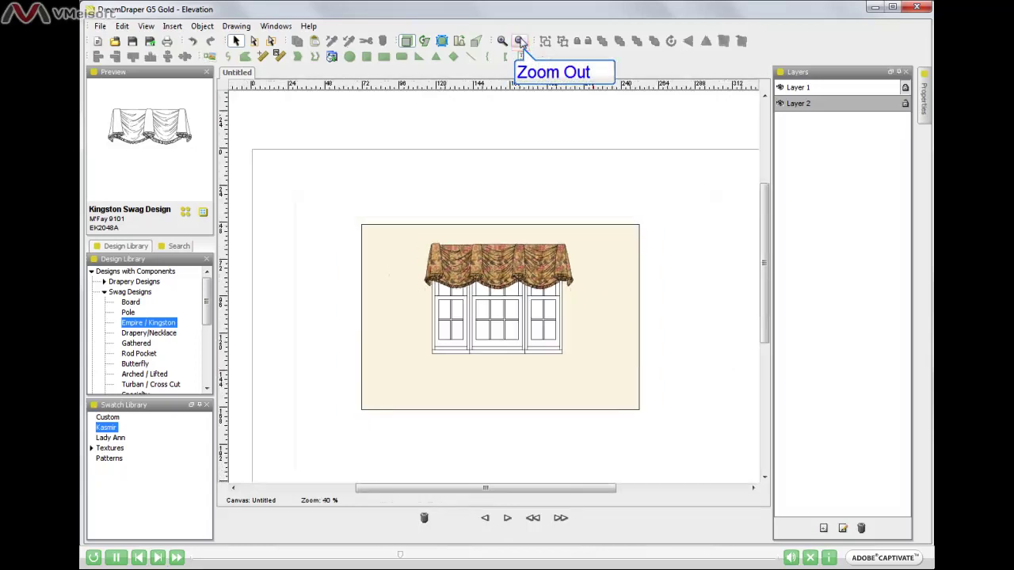
{"action": "left_click", "coordinate": [521, 42]}
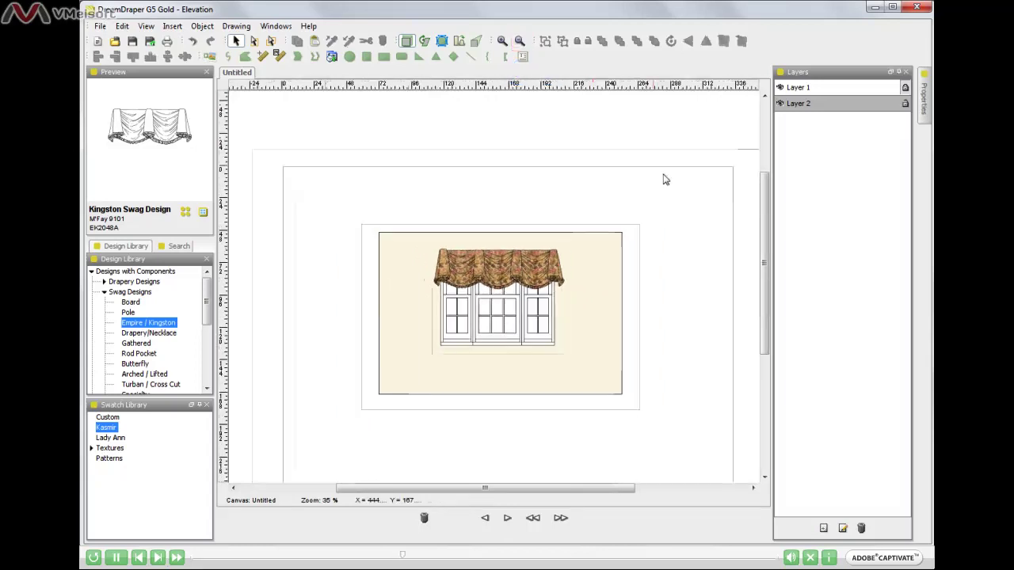
{"action": "left_click_drag", "start_coordinate": [762, 184], "coordinate": [767, 207]}
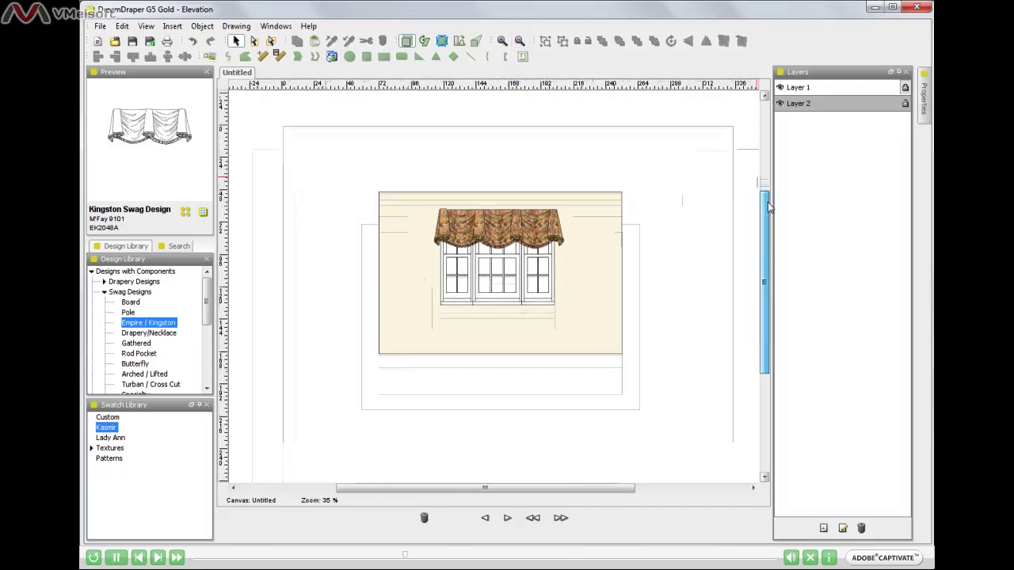
{"action": "left_click", "coordinate": [302, 244]}
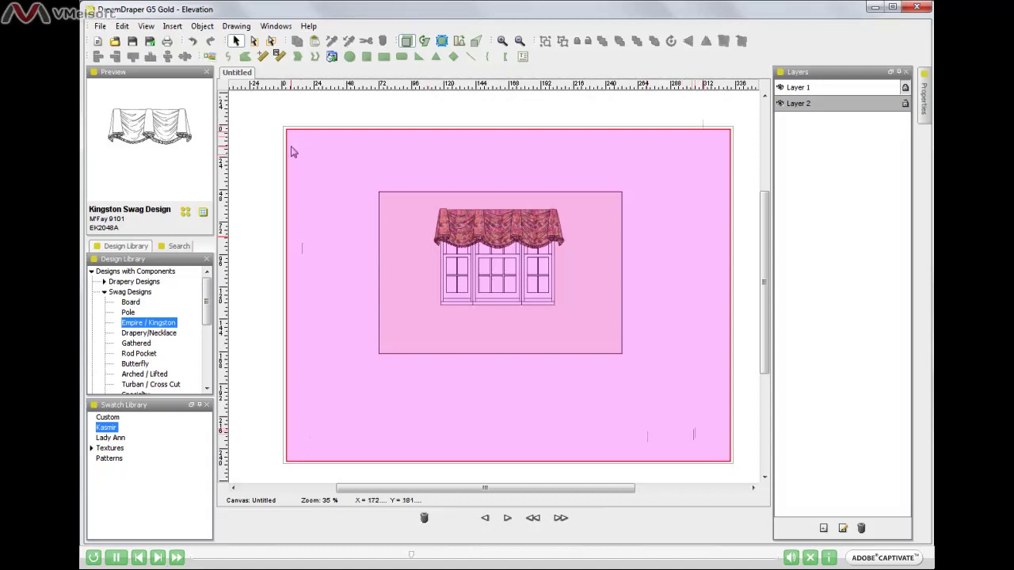
{"action": "key", "text": "Escape"}
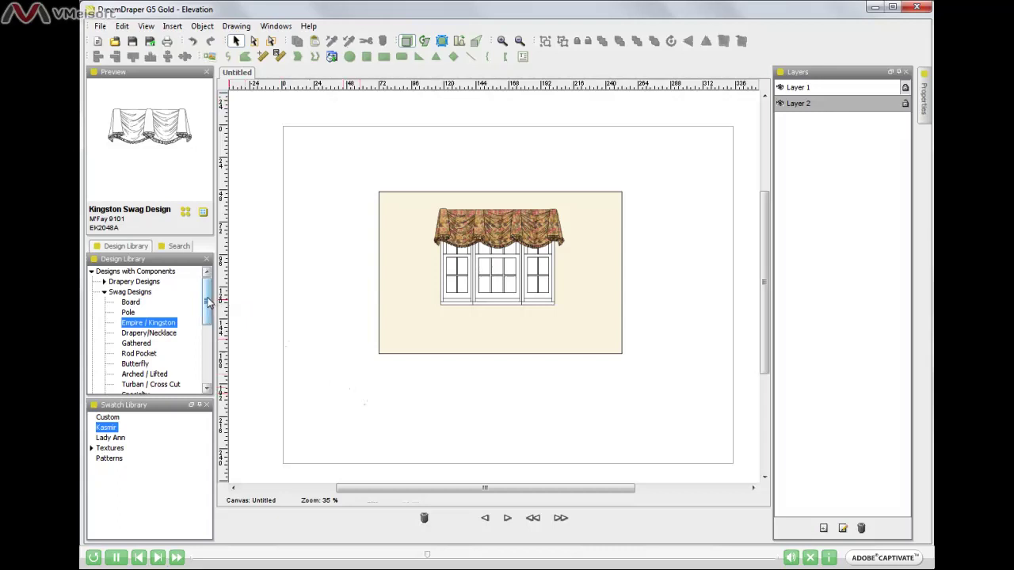
{"action": "left_click_drag", "start_coordinate": [208, 305], "coordinate": [210, 344]}
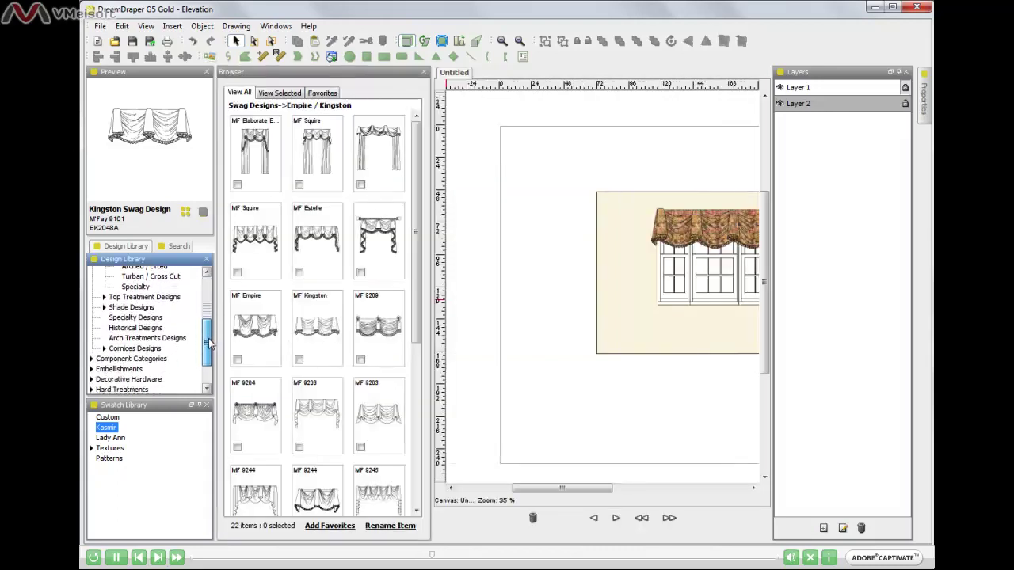
{"action": "left_click", "coordinate": [143, 308]}
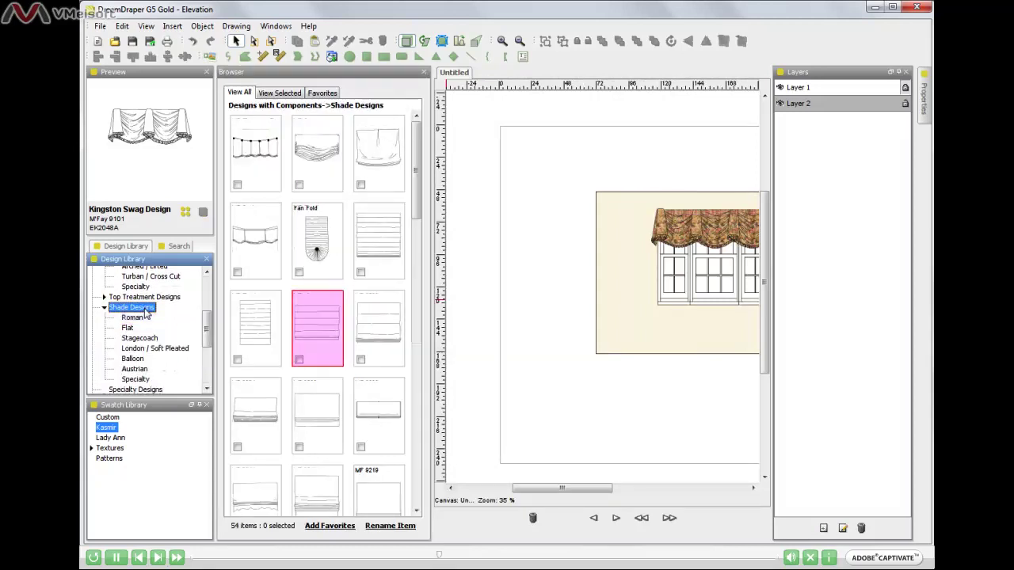
{"action": "left_click", "coordinate": [323, 317]}
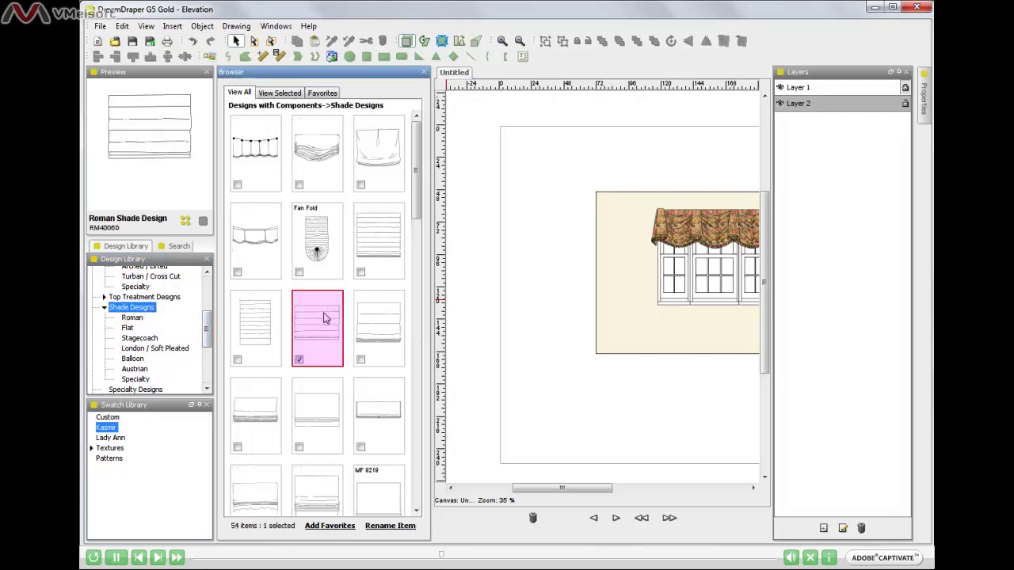
{"action": "left_click_drag", "start_coordinate": [323, 317], "coordinate": [555, 275]}
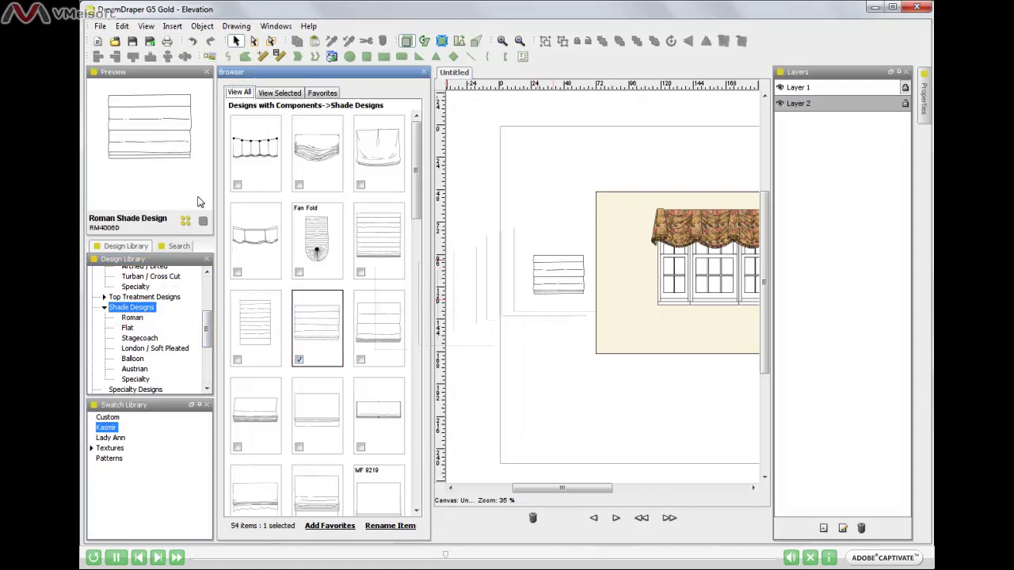
Step: View the component variations of the Roman shade design and close the design browser
{"action": "left_click", "coordinate": [185, 221]}
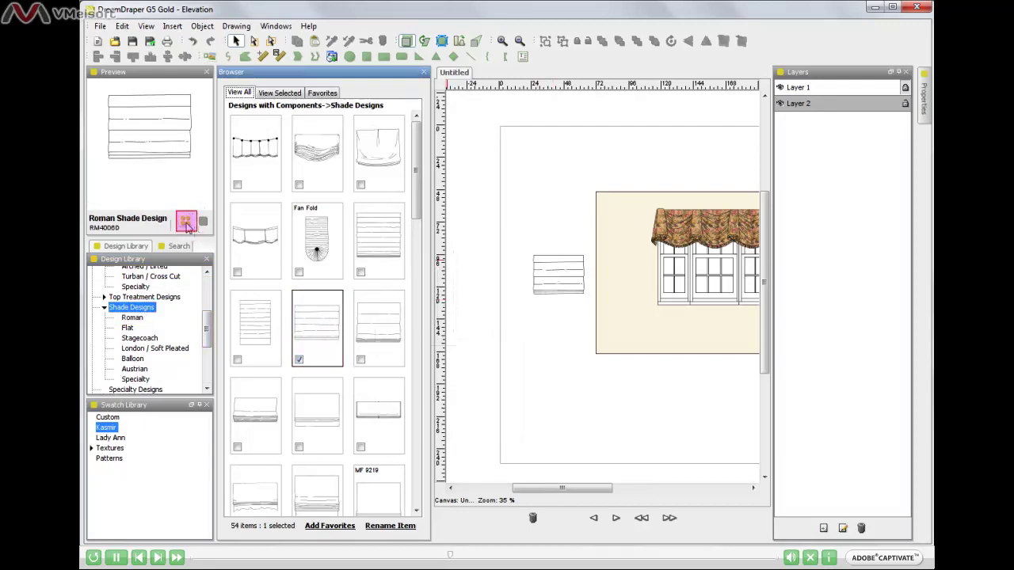
{"action": "left_click", "coordinate": [187, 225]}
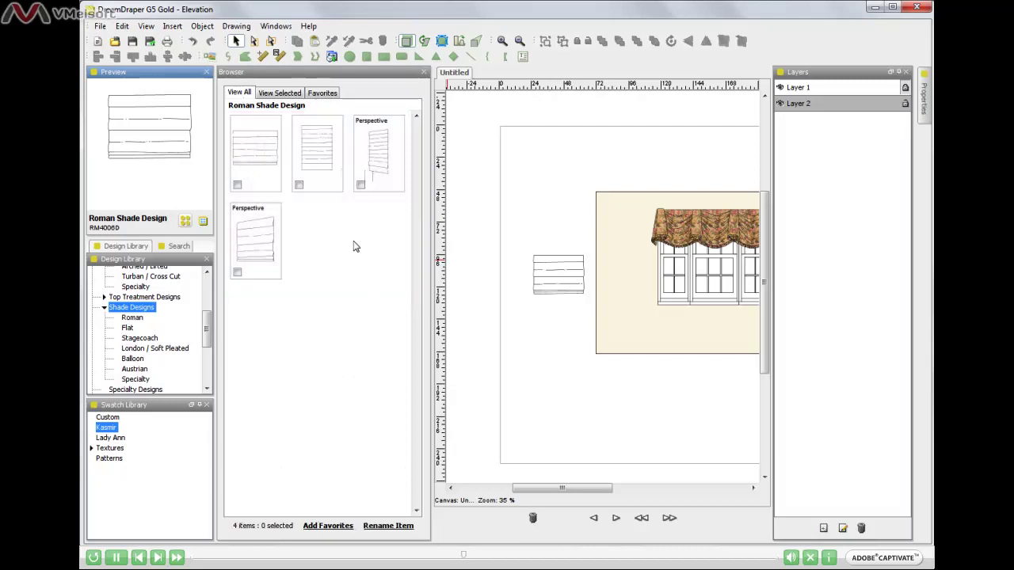
{"action": "left_click", "coordinate": [423, 72]}
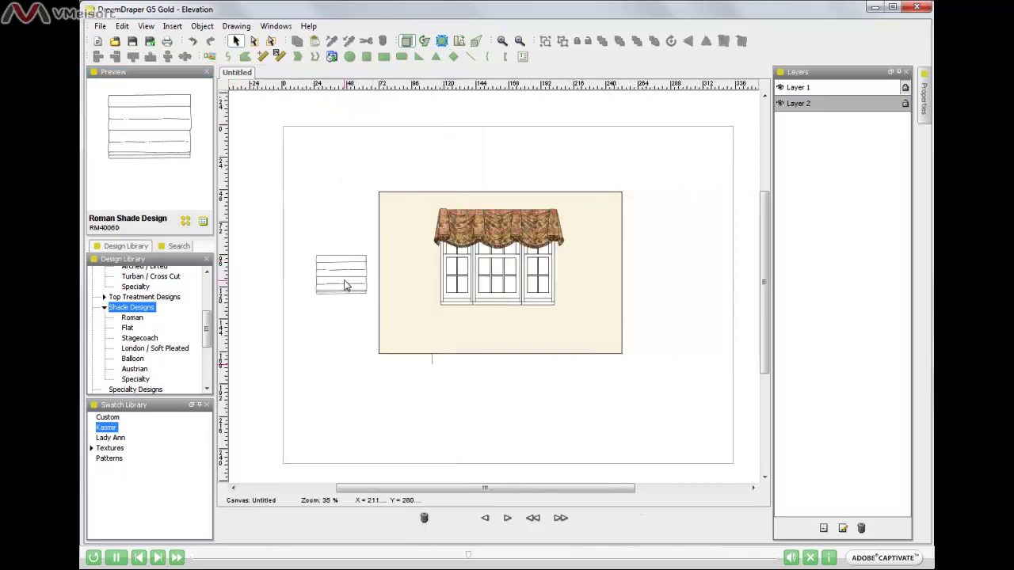
Step: Move the Roman shade onto the upper part of the centre window, overlapping the valance
{"action": "left_click_drag", "start_coordinate": [337, 264], "coordinate": [494, 223]}
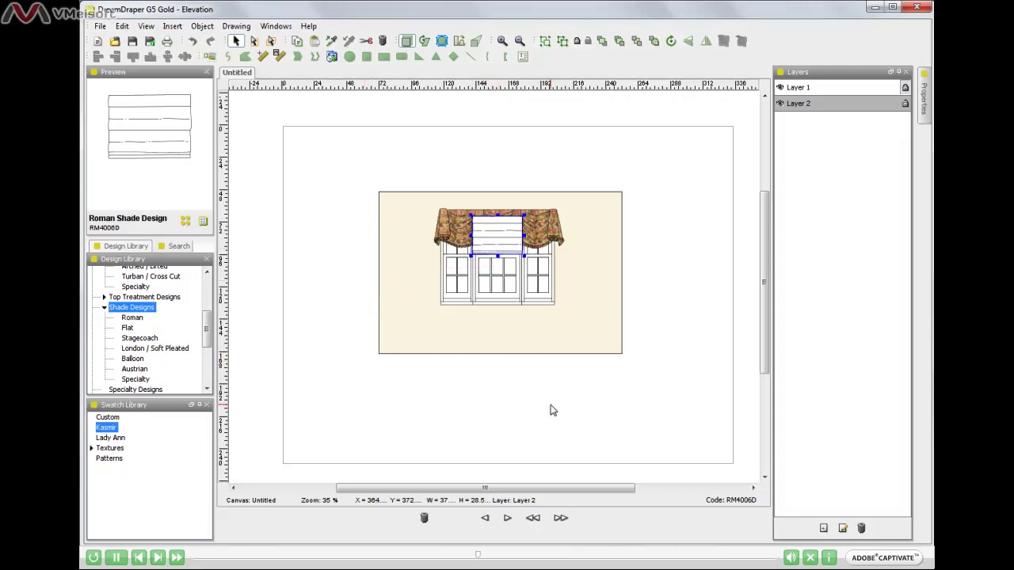
{"action": "left_click", "coordinate": [502, 42]}
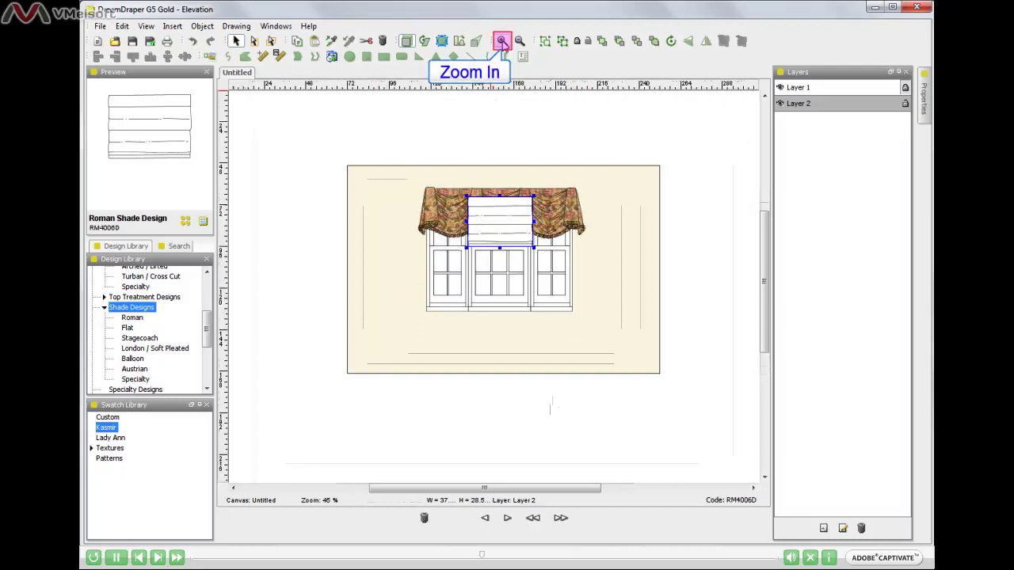
{"action": "left_click", "coordinate": [502, 42]}
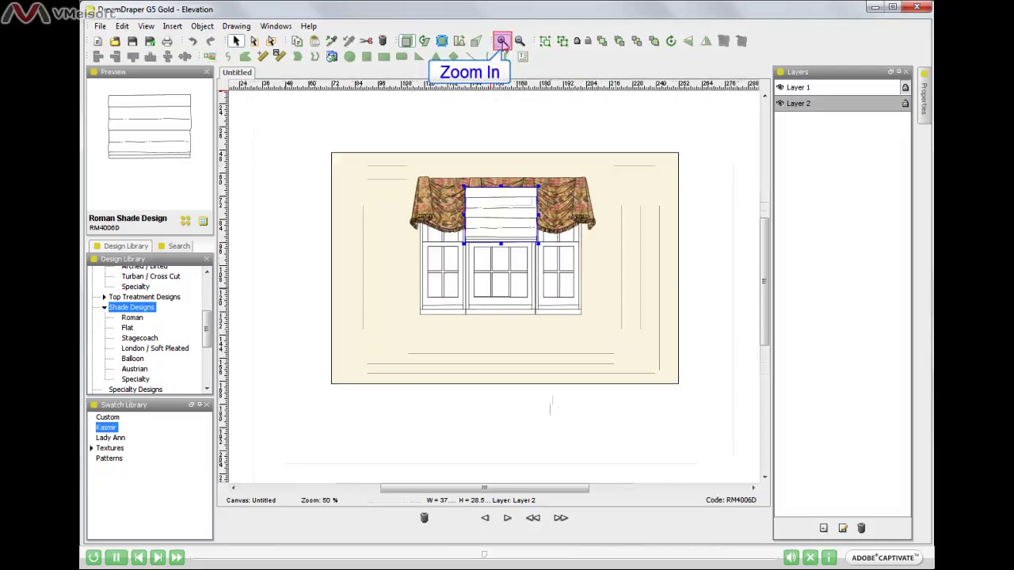
{"action": "left_click", "coordinate": [502, 42]}
{"action": "left_click", "coordinate": [503, 43]}
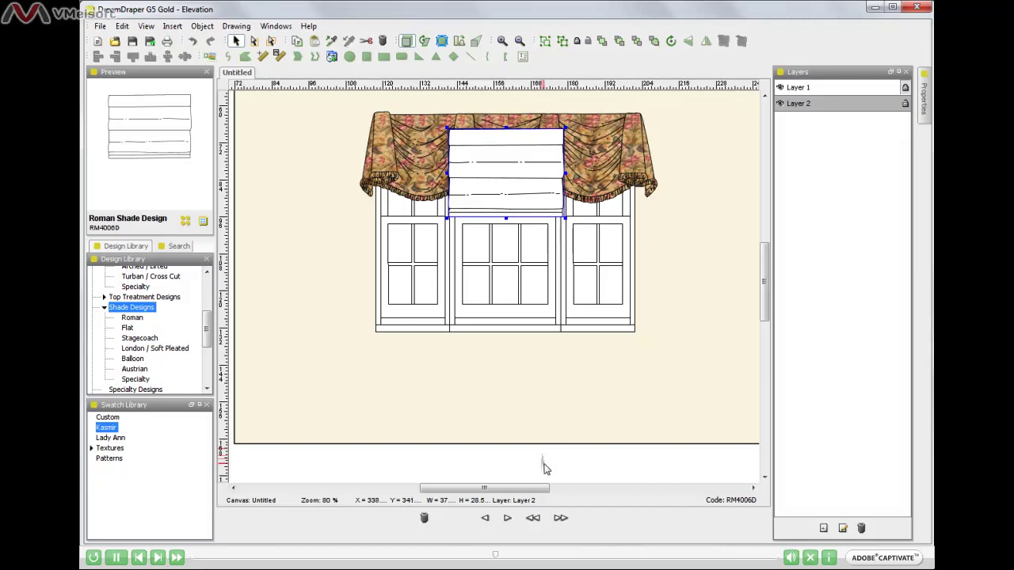
Step: Open the Properties window for the selected Roman shade and pin it so that it stays open
{"action": "left_click", "coordinate": [923, 96]}
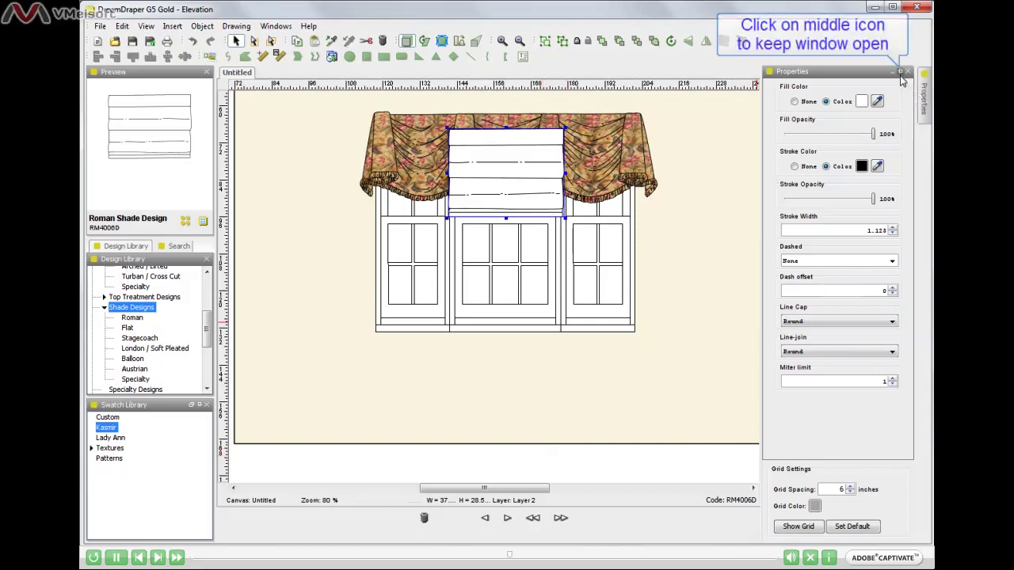
{"action": "left_click", "coordinate": [901, 72]}
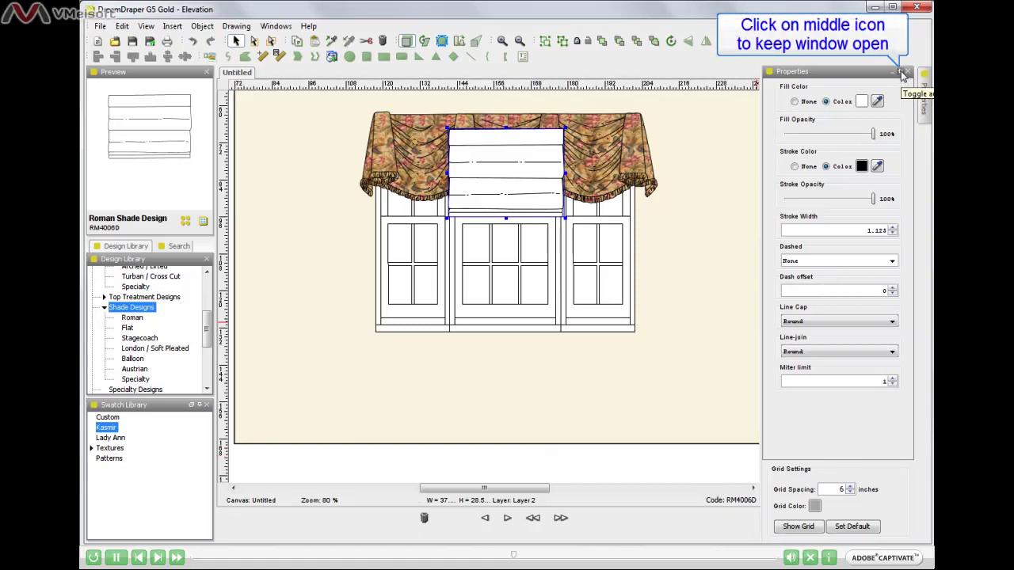
{"action": "left_click", "coordinate": [901, 73]}
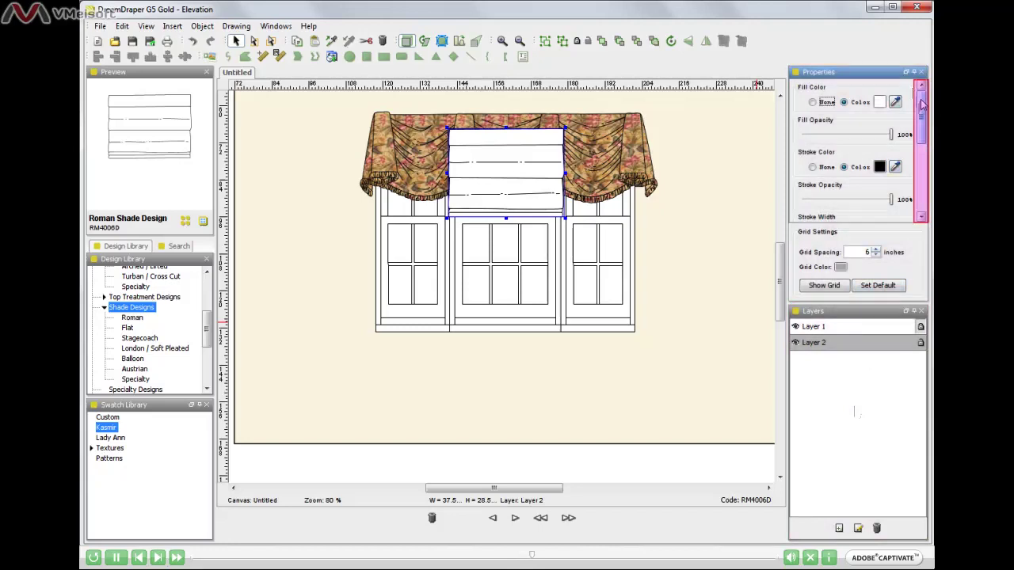
Step: Change the Roman shade's fill from white to a light tan using the fill colour eyedropper
{"action": "mouse_move", "coordinate": [921, 104]}
{"action": "left_mouse_down"}
{"action": "mouse_move", "coordinate": [925, 184]}
{"action": "mouse_move", "coordinate": [929, 99]}
{"action": "left_mouse_up"}
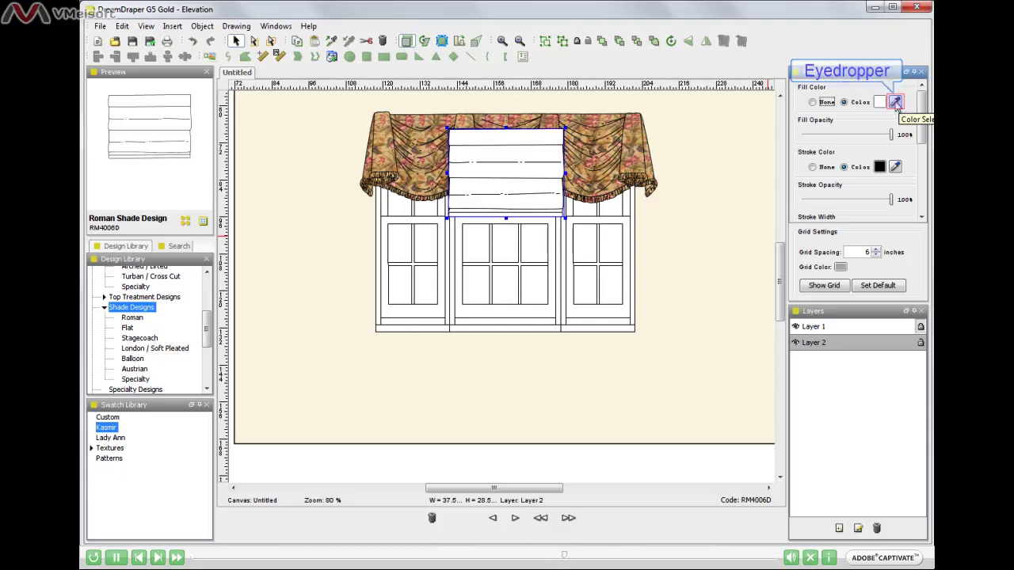
{"action": "left_click", "coordinate": [896, 103]}
{"action": "left_click", "coordinate": [896, 103]}
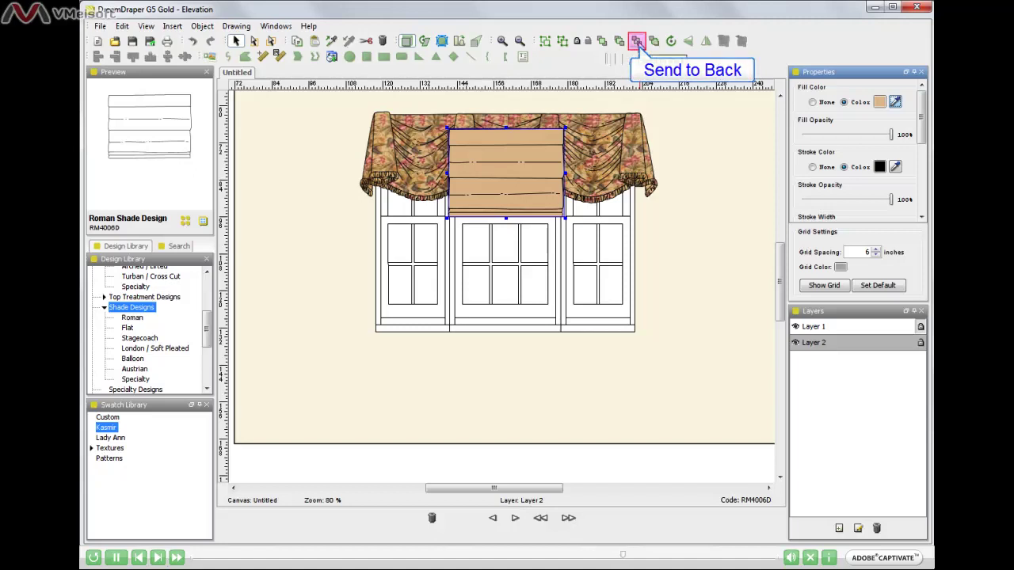
Step: Send the Roman shade behind everything, and bring it forward two levels so it sits in front of the window
{"action": "left_click", "coordinate": [638, 42]}
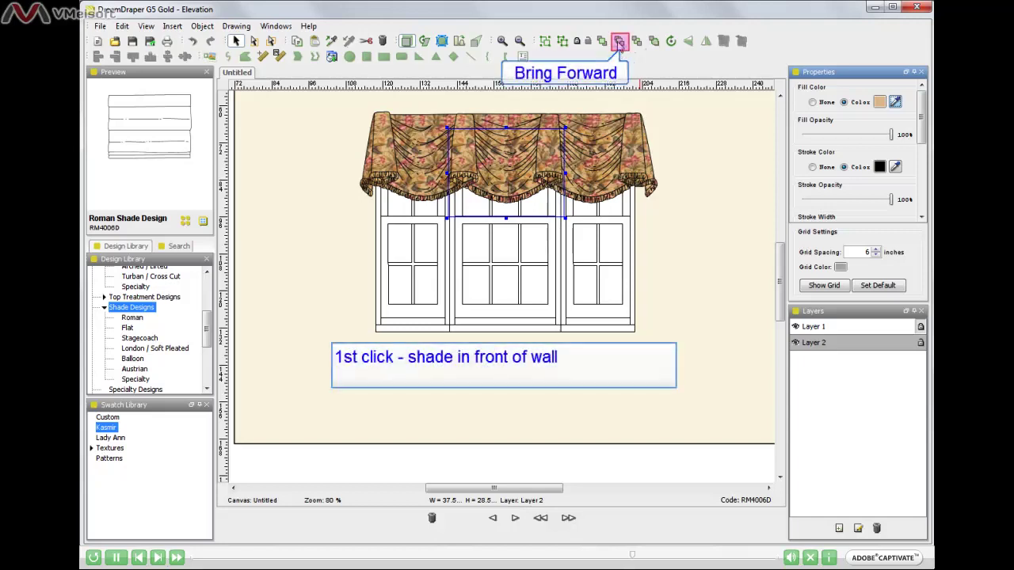
{"action": "left_click", "coordinate": [621, 45]}
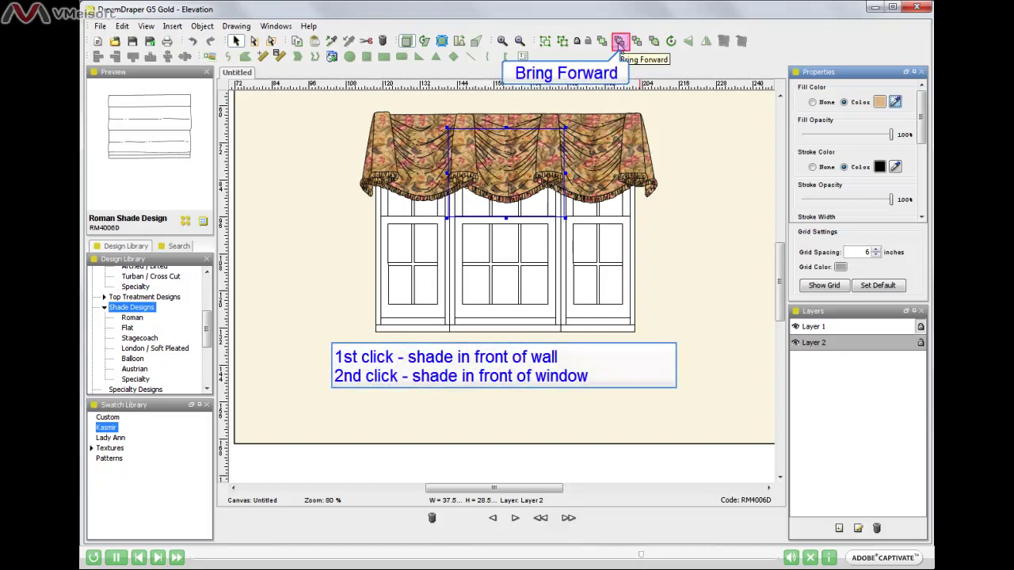
{"action": "left_click", "coordinate": [620, 42]}
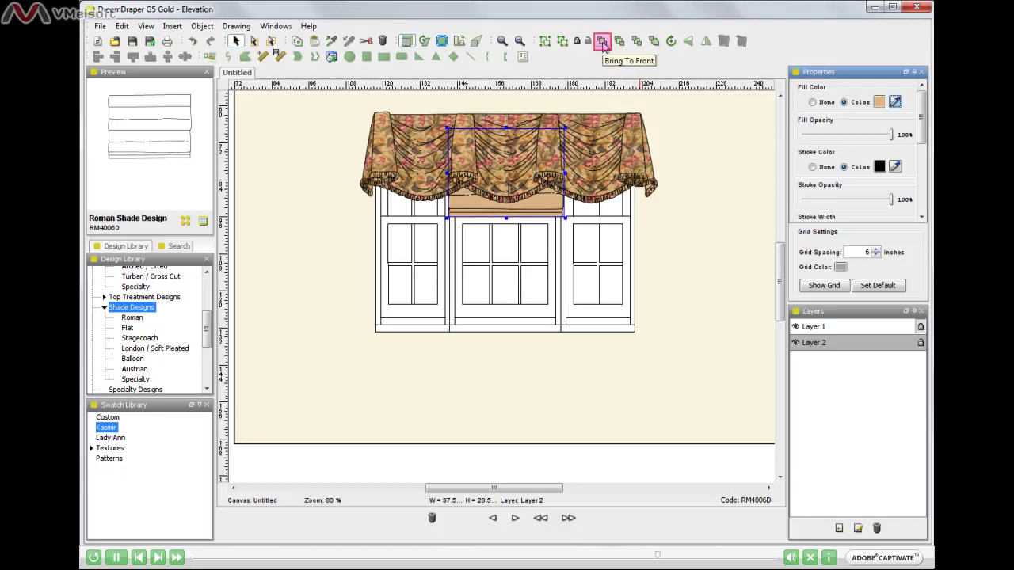
Step: Bring the Roman shade to the front, send it backward one level behind the valance, and deselect it
{"action": "left_click", "coordinate": [602, 42]}
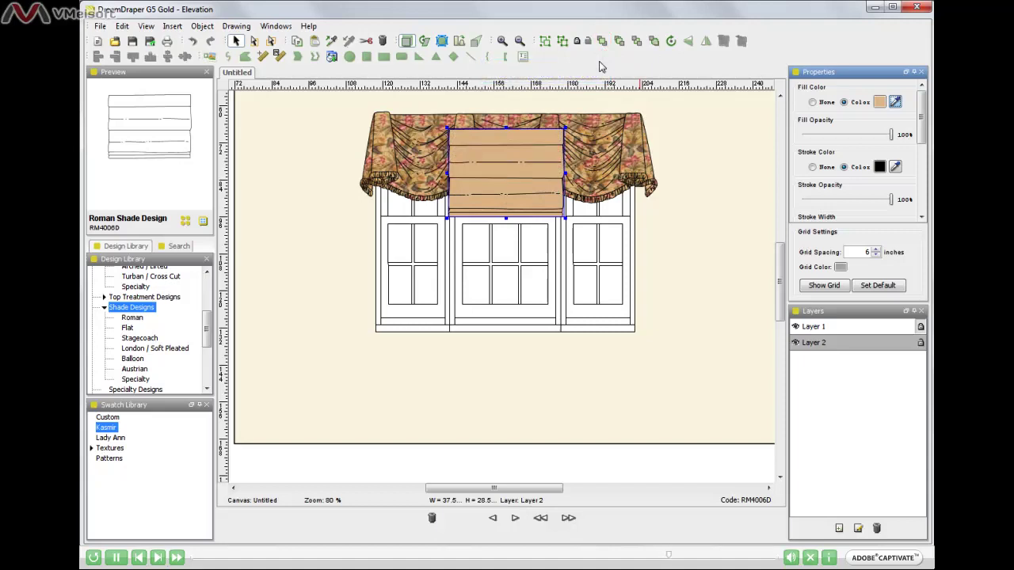
{"action": "left_click", "coordinate": [654, 41]}
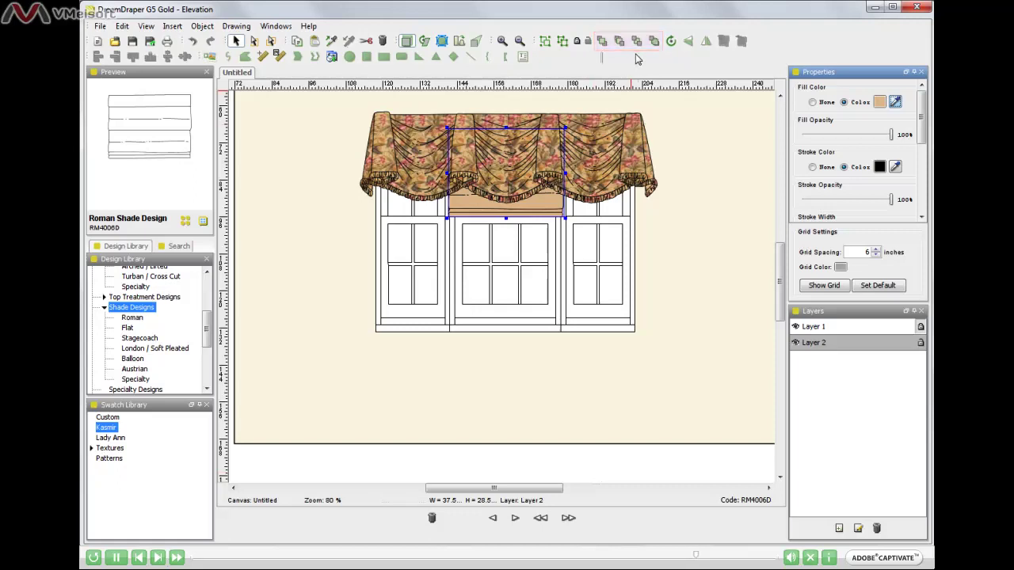
{"action": "left_click", "coordinate": [502, 399]}
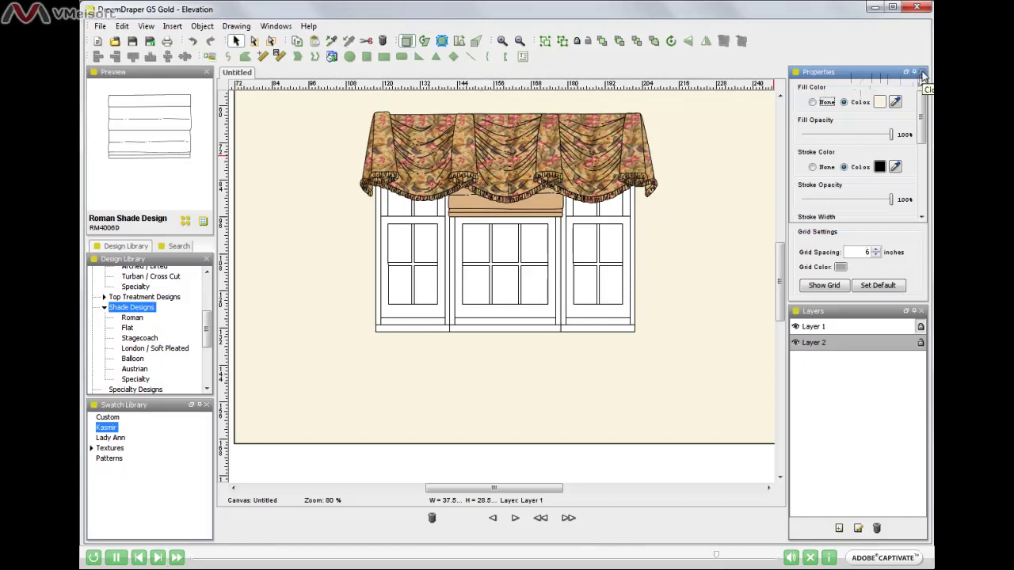
Step: Close the Properties window and show it again
{"action": "left_click", "coordinate": [923, 73]}
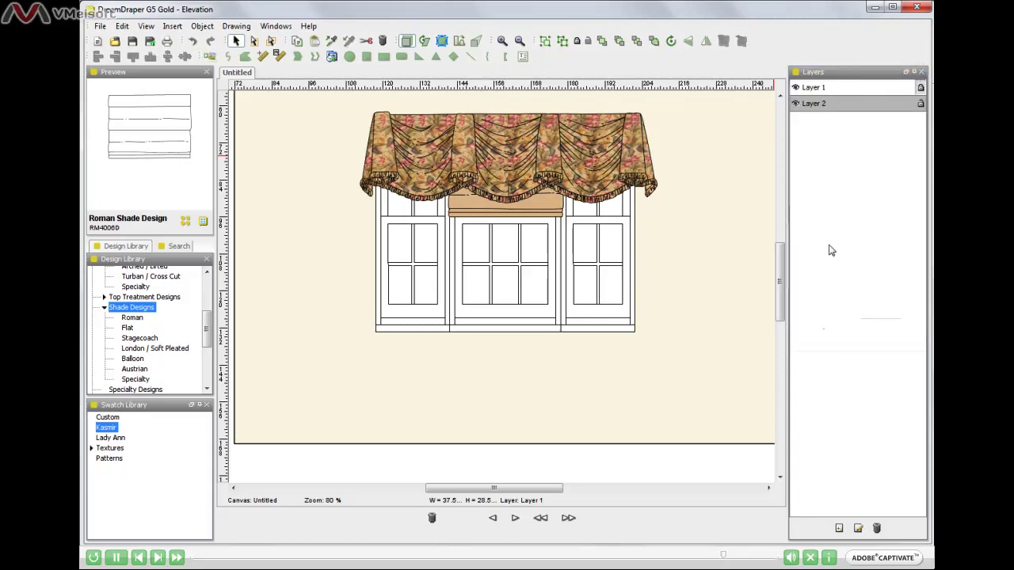
{"action": "left_click", "coordinate": [275, 29]}
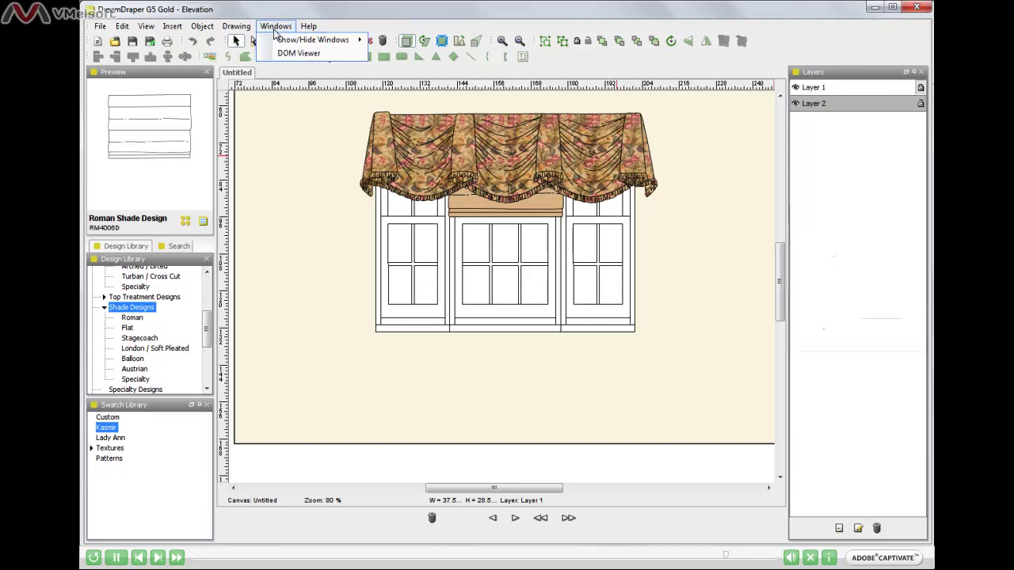
{"action": "mouse_move", "coordinate": [275, 41]}
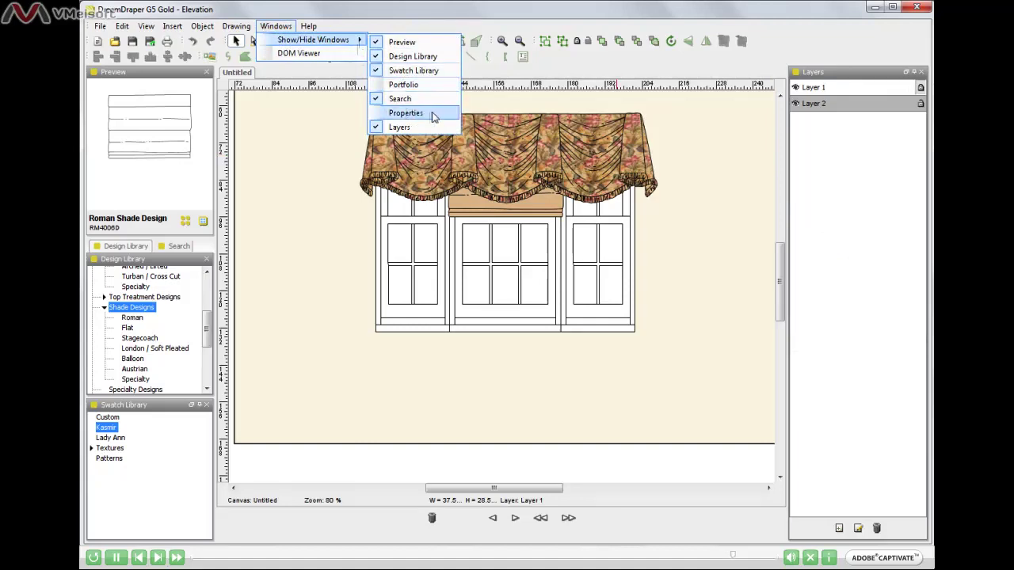
{"action": "left_click", "coordinate": [404, 113]}
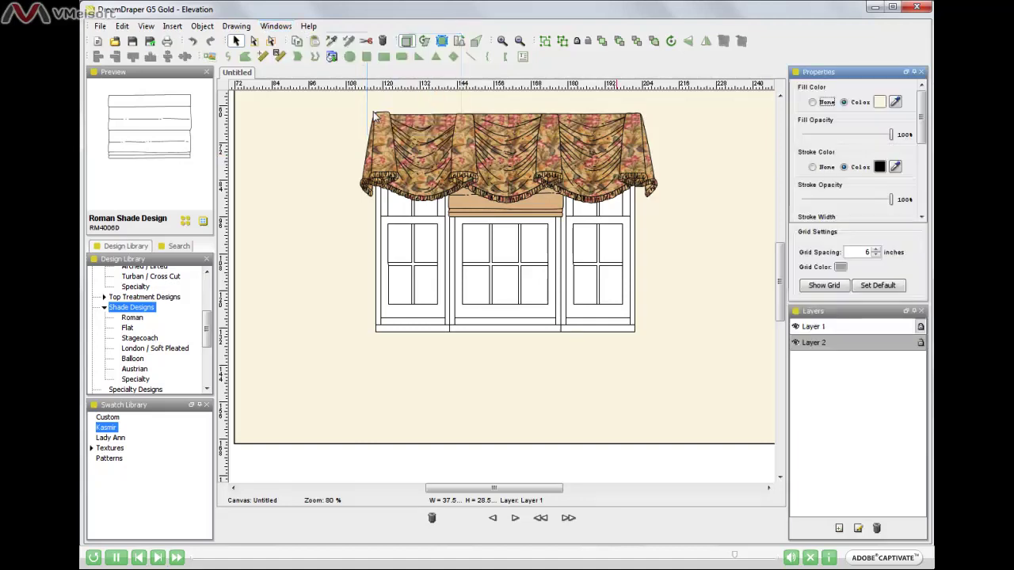